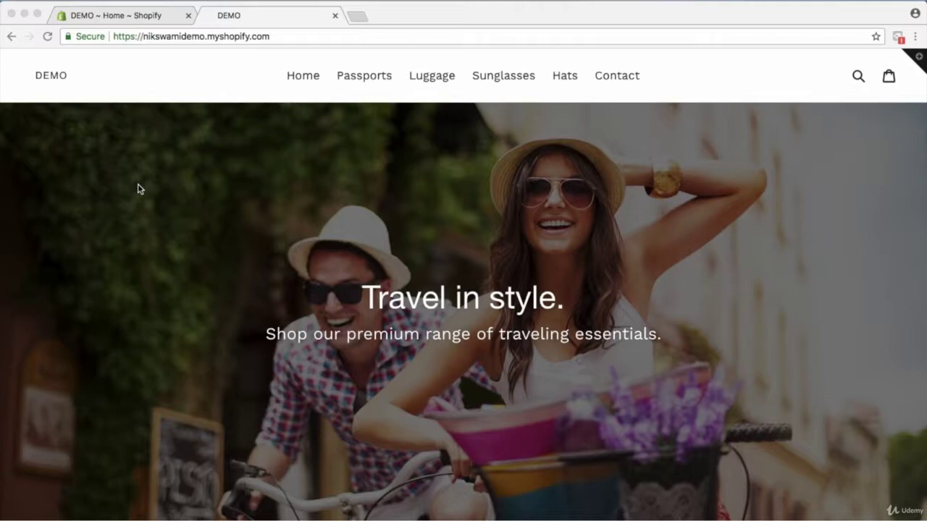
Switch to the store admin and open the Abandoned checkout email template from the notification settings
left_click(99, 13)
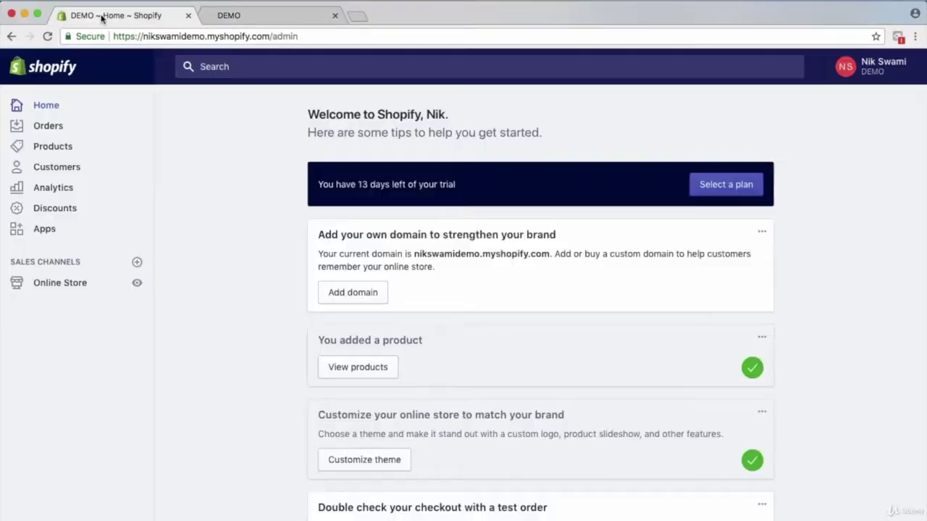
left_click(43, 518)
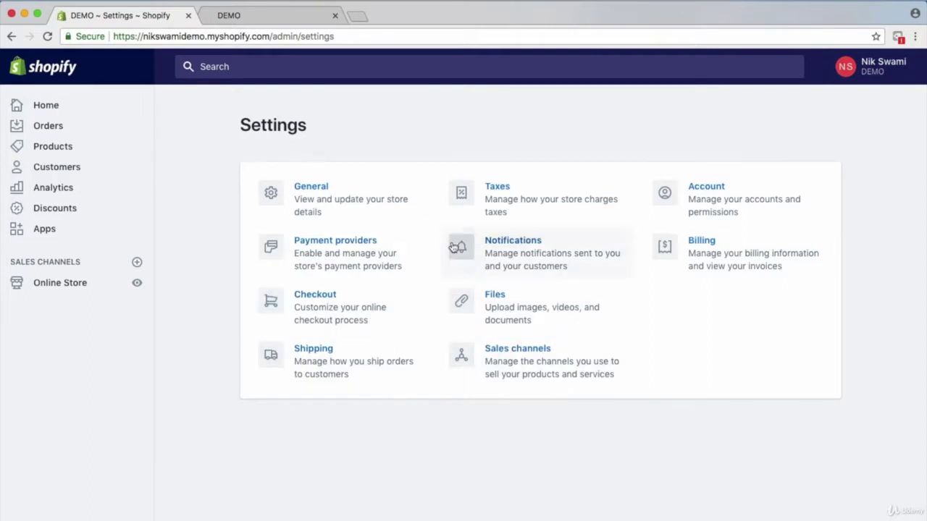
left_click(505, 244)
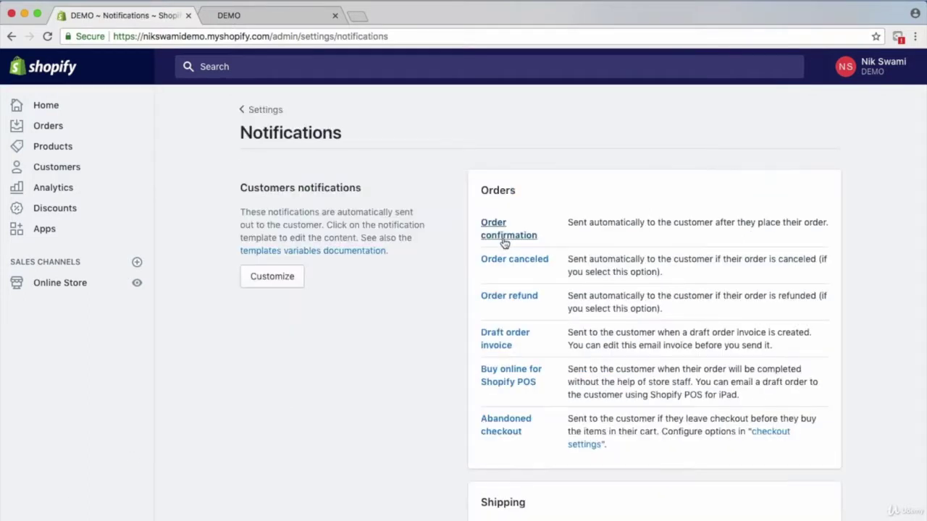
scroll(466, 237, "down", 3)
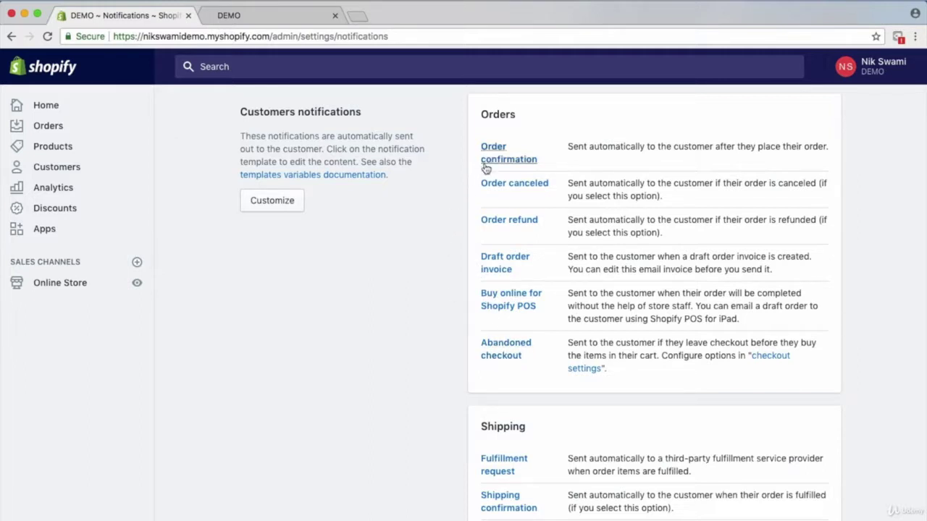
scroll(459, 449, "down", 5)
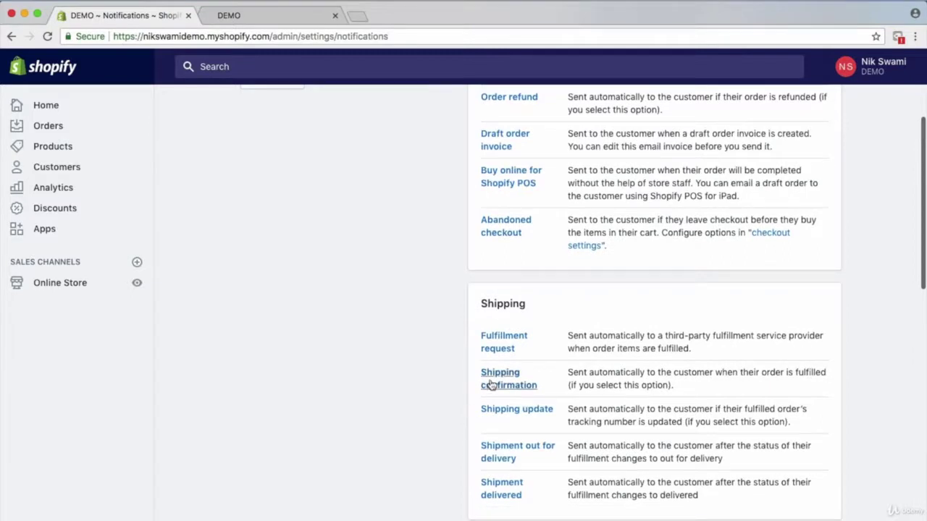
scroll(408, 385, "up", 5)
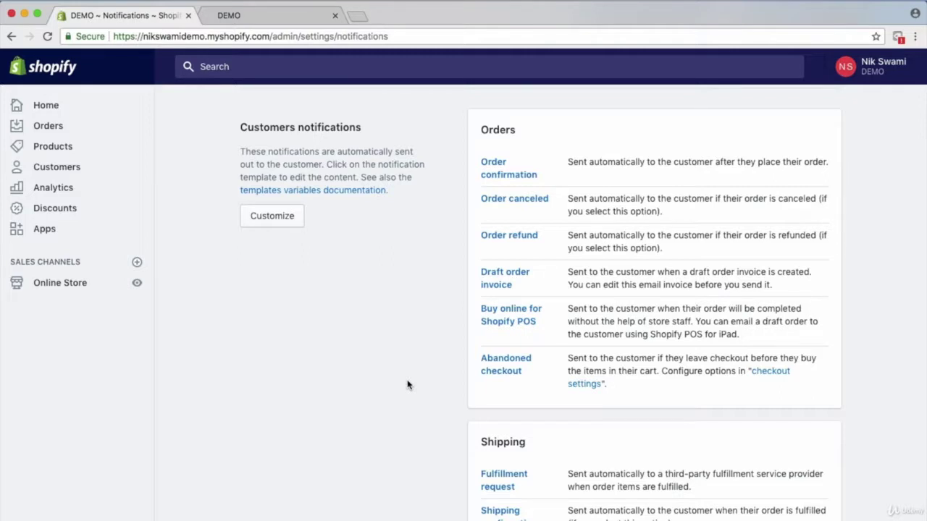
left_click(502, 362)
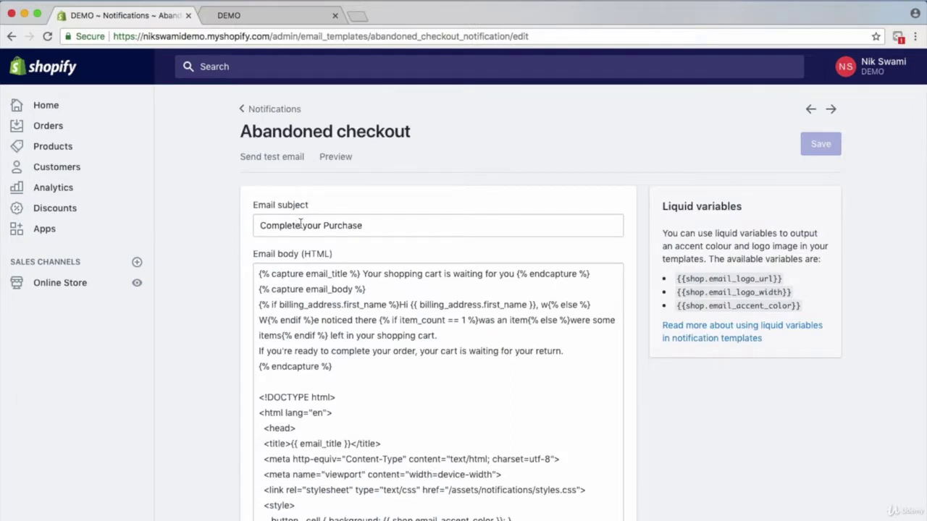
Preview the default Abandoned checkout email and close the preview
left_click(262, 225)
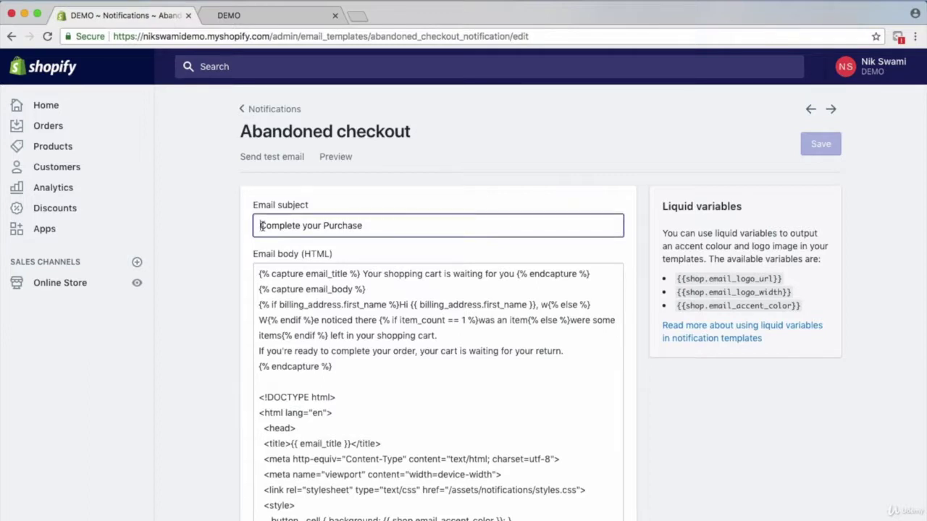
left_click(336, 156)
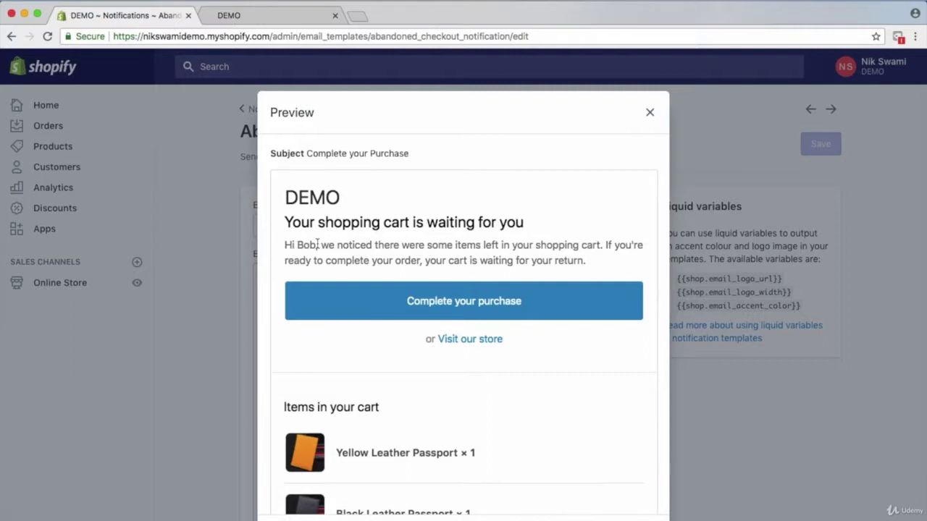
left_click(651, 113)
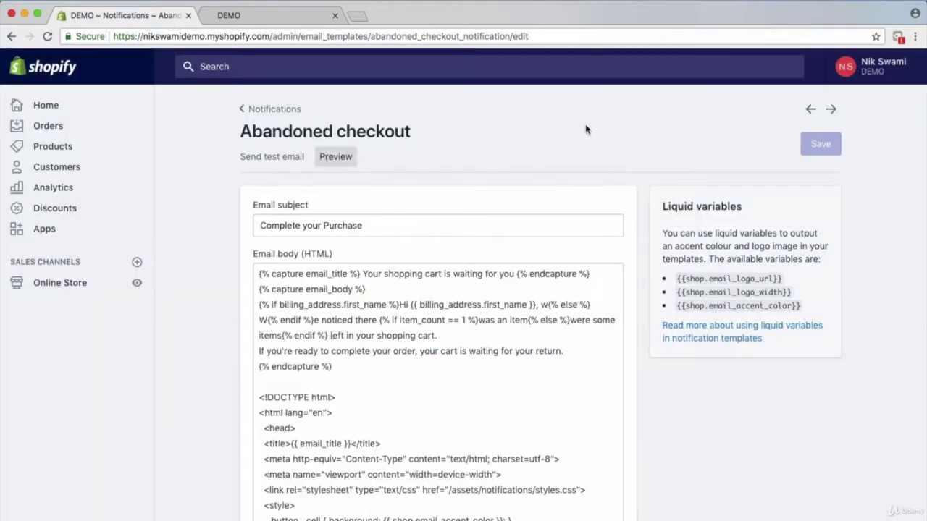
Insert "{{ customer.first_name }}, " before the existing text in the Abandoned checkout email subject
left_click(261, 226)
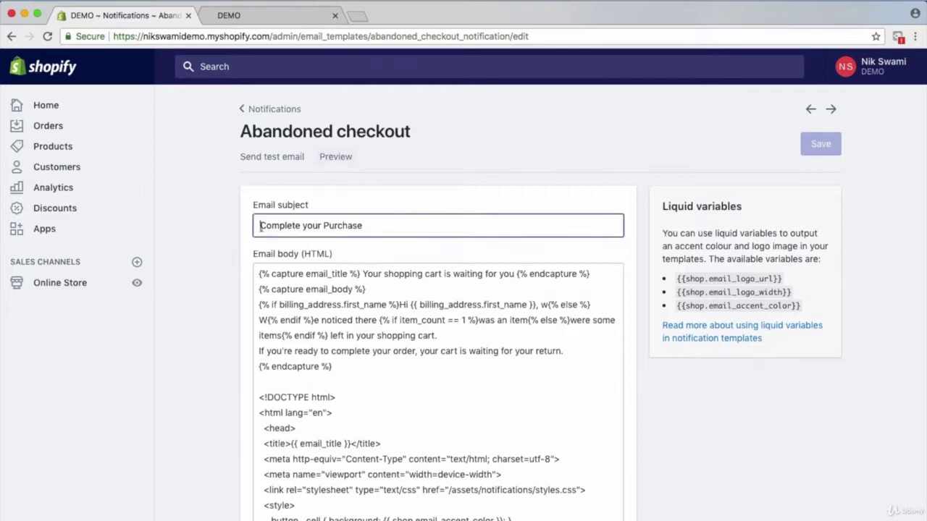
type("{{ customer.first_name }}")
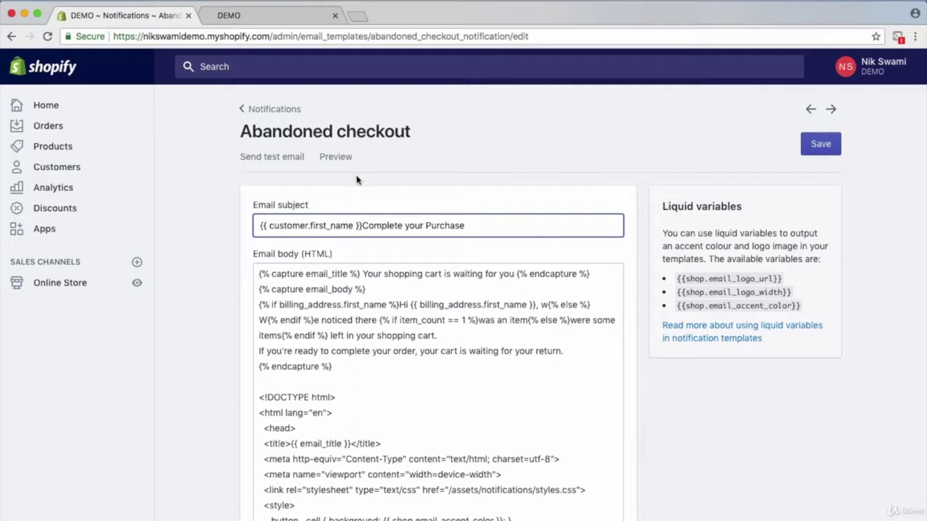
type(",")
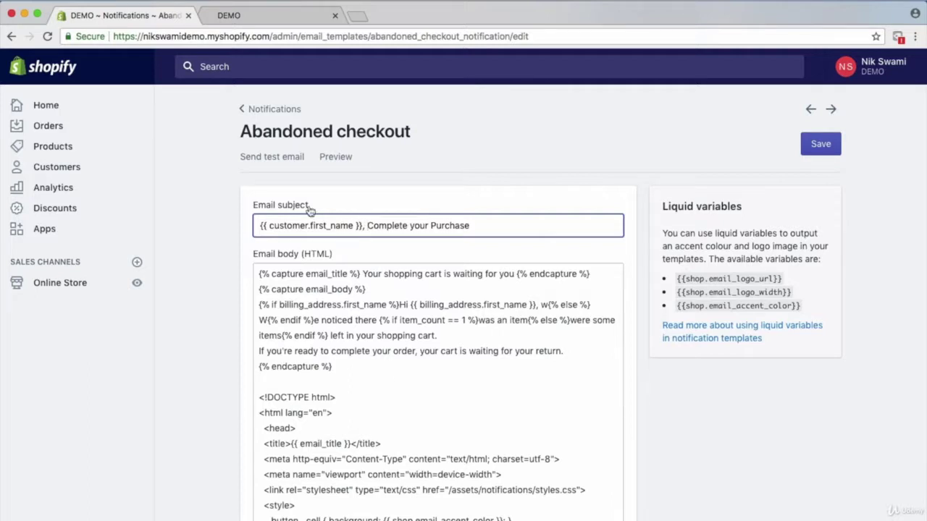
left_click(476, 224)
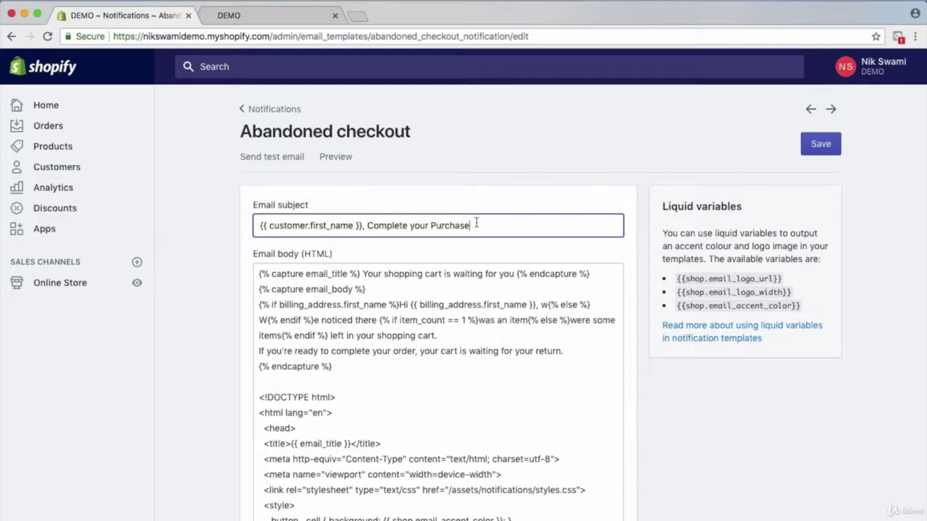
Preview the email to check the personalized subject and the message content, and close the preview
left_click(337, 157)
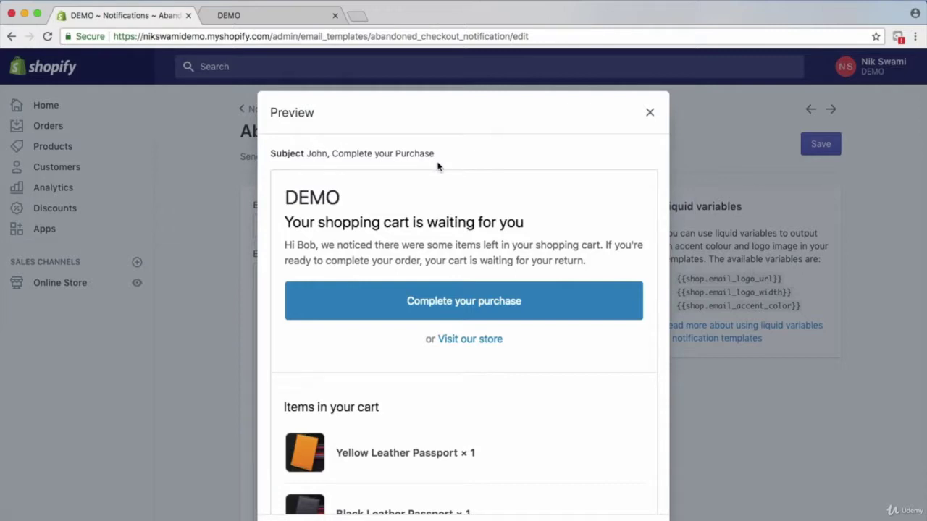
scroll(482, 249, "down", 3)
scroll(481, 249, "up", 3)
left_click(650, 113)
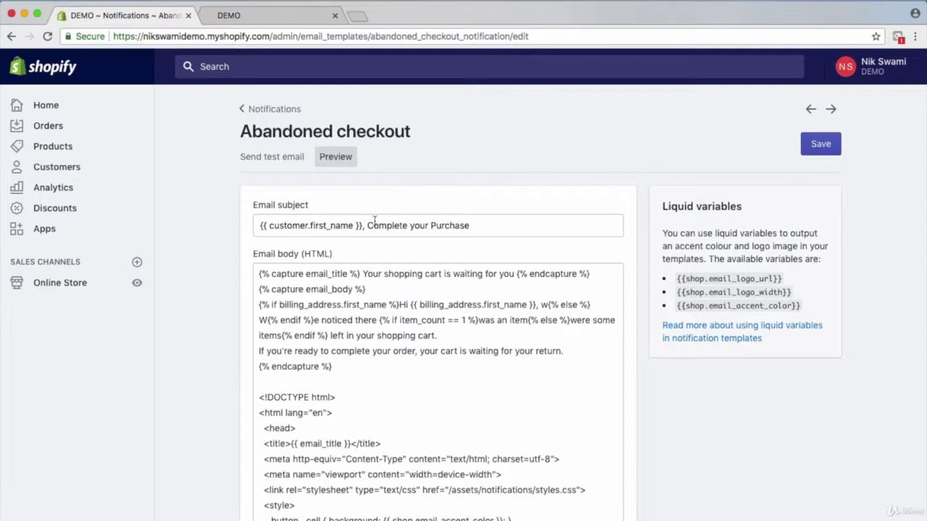
Review the "Complete your Purchase" wording in the subject field and recheck it against the email preview
left_click_drag(367, 225, 480, 226)
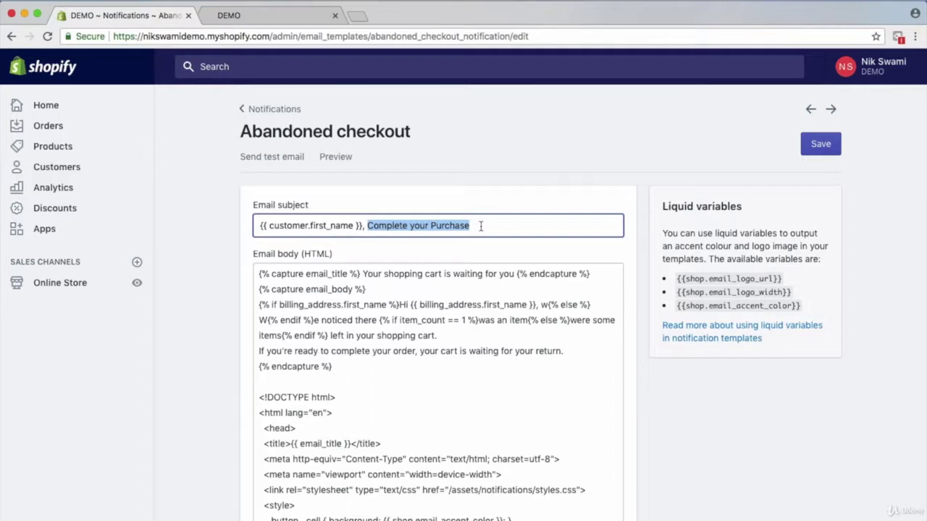
left_click(380, 224)
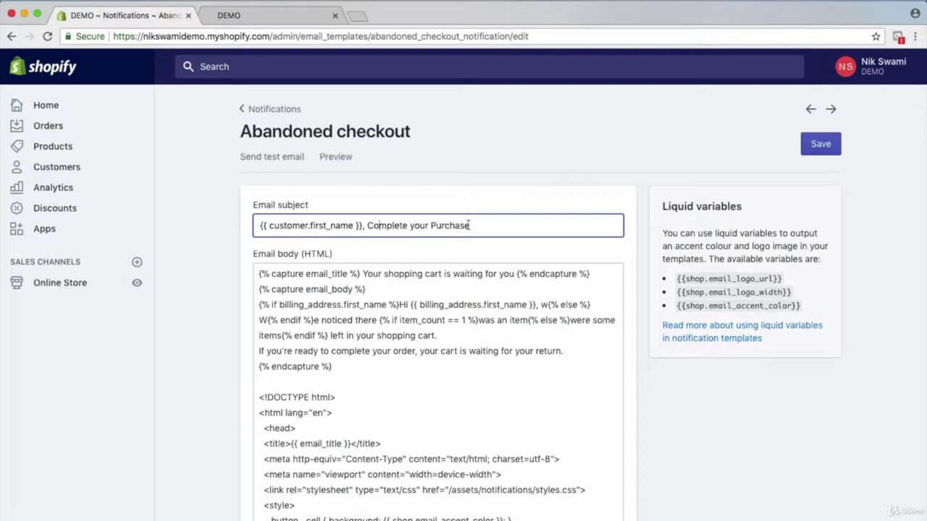
left_click(334, 158)
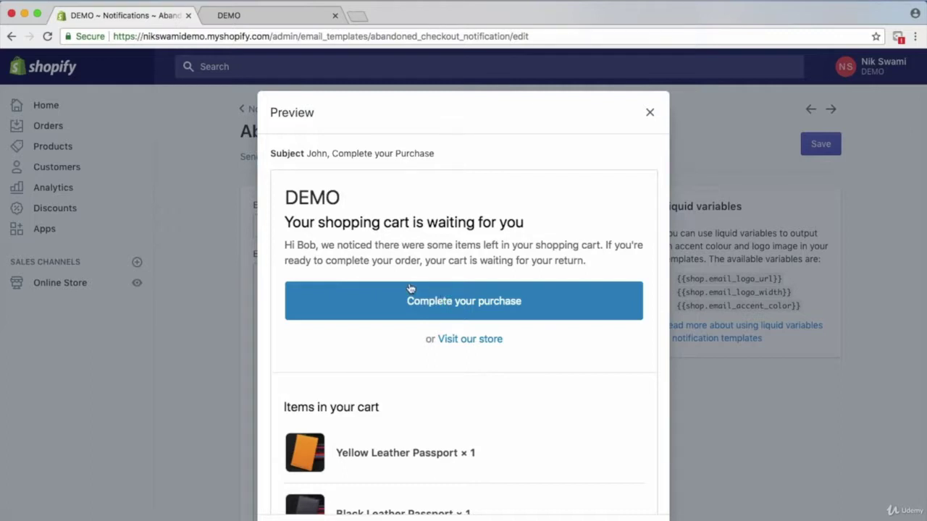
left_click(650, 114)
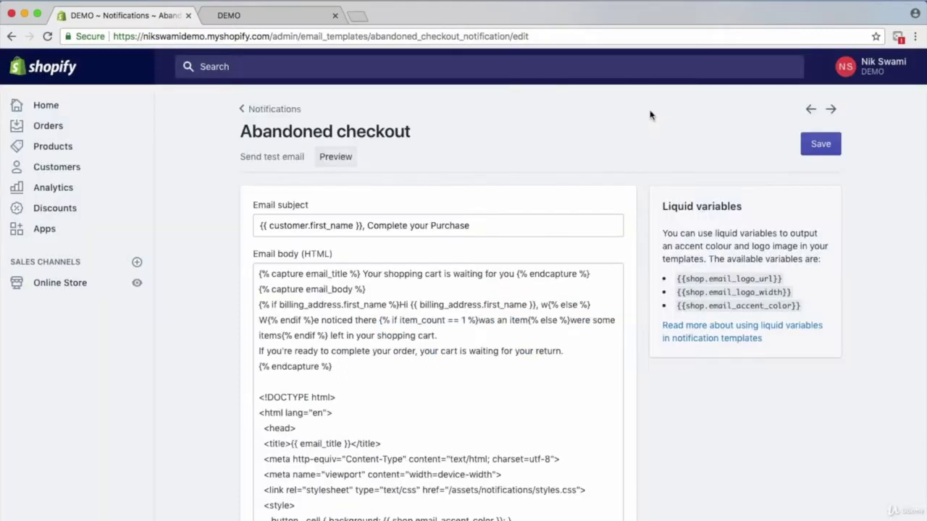
Replace "Complete your Purchase" in the email subject with "did you forget something?", keeping the customer first-name variable before it
double_click(371, 225)
left_click_drag(445, 220, 523, 229)
type("did you ")
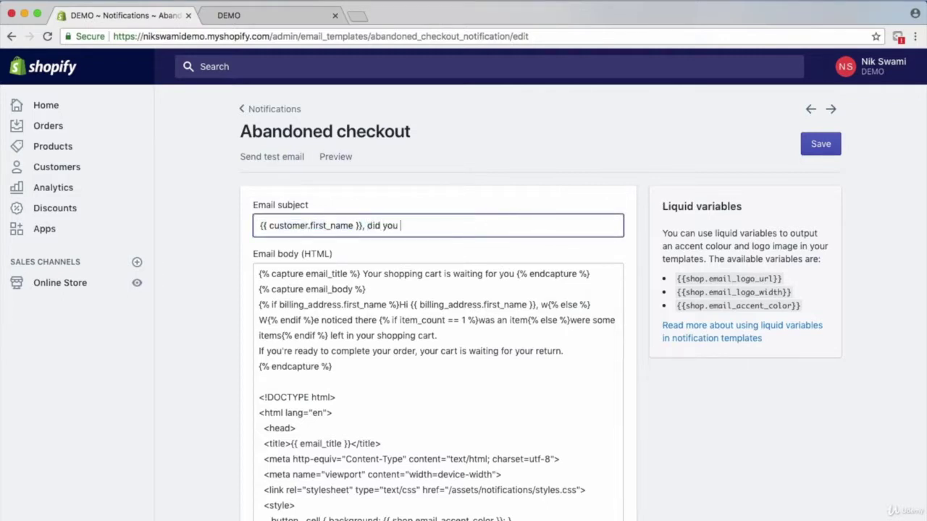
type("forget something")
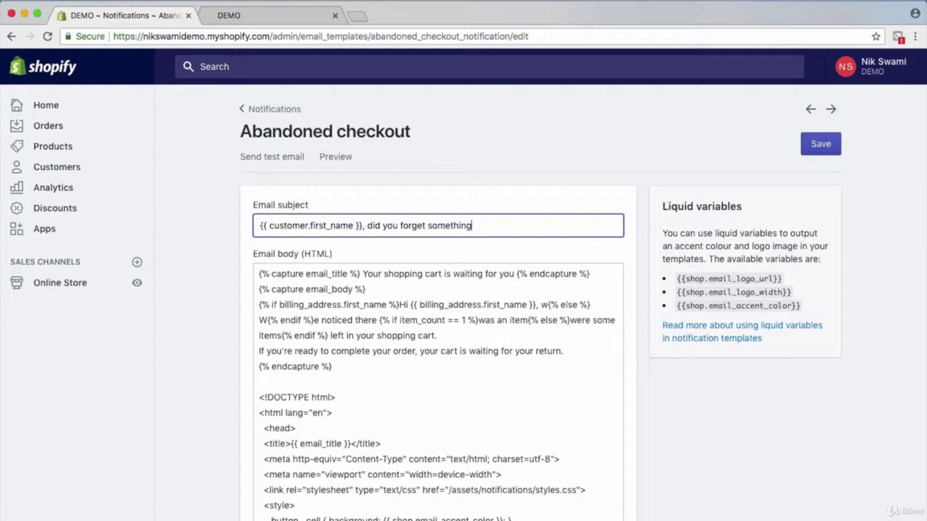
type("?")
Search the email body's HTML for "purchase" to locate the main button's text
scroll(405, 291, "down", 3)
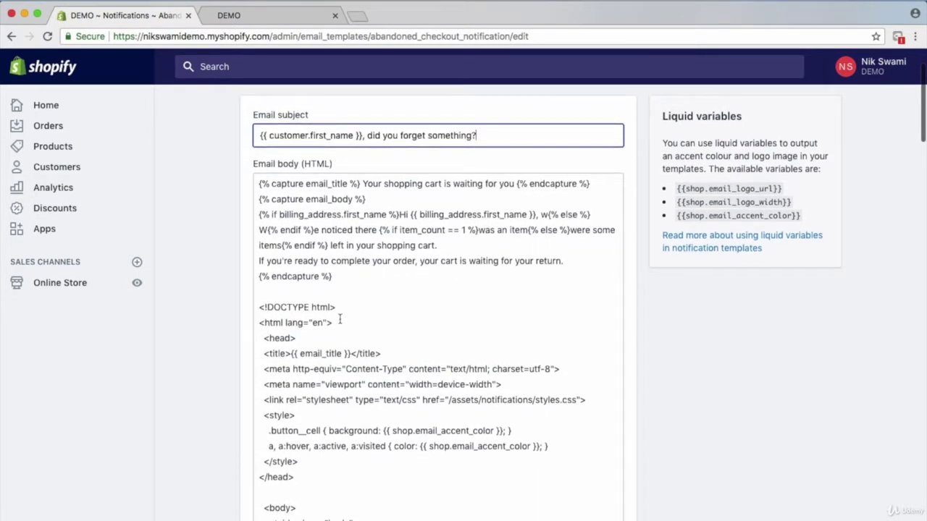
scroll(395, 385, "down", 15)
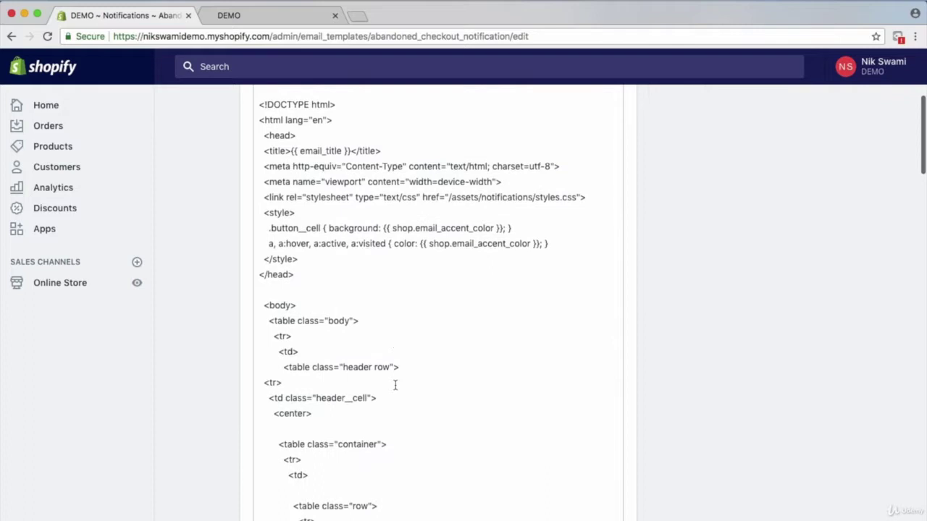
scroll(395, 384, "up", 15)
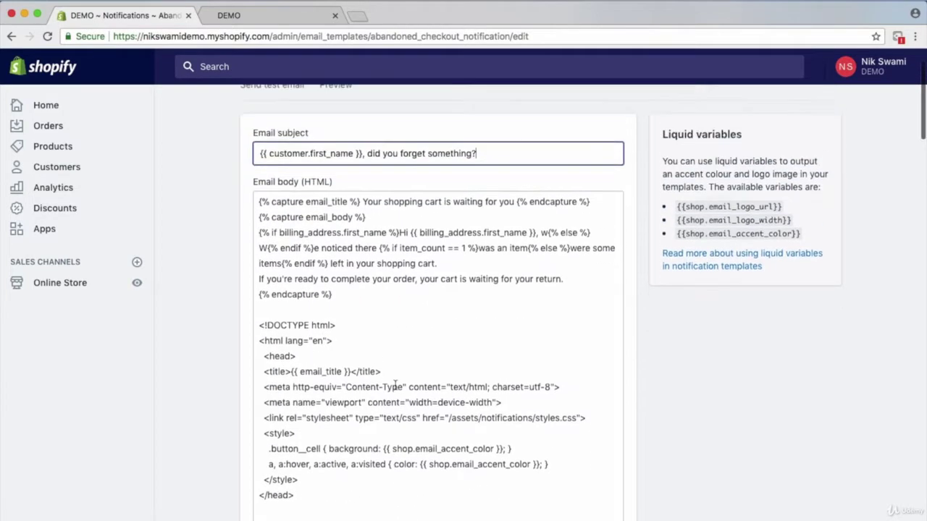
left_click(447, 337)
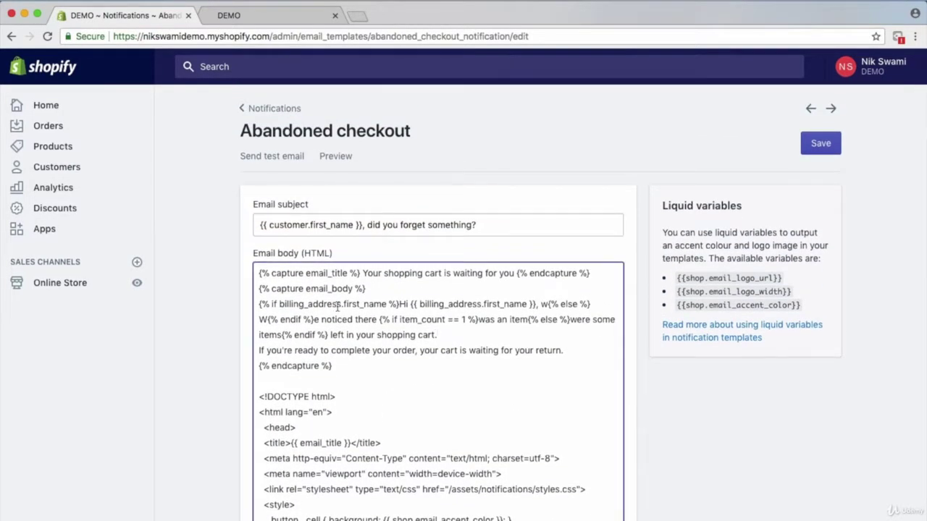
key("super+f")
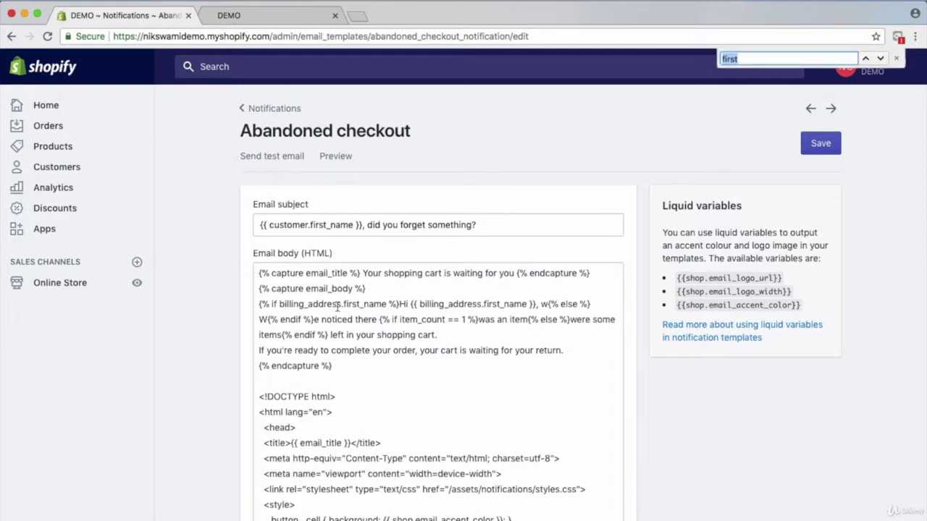
type("purchase")
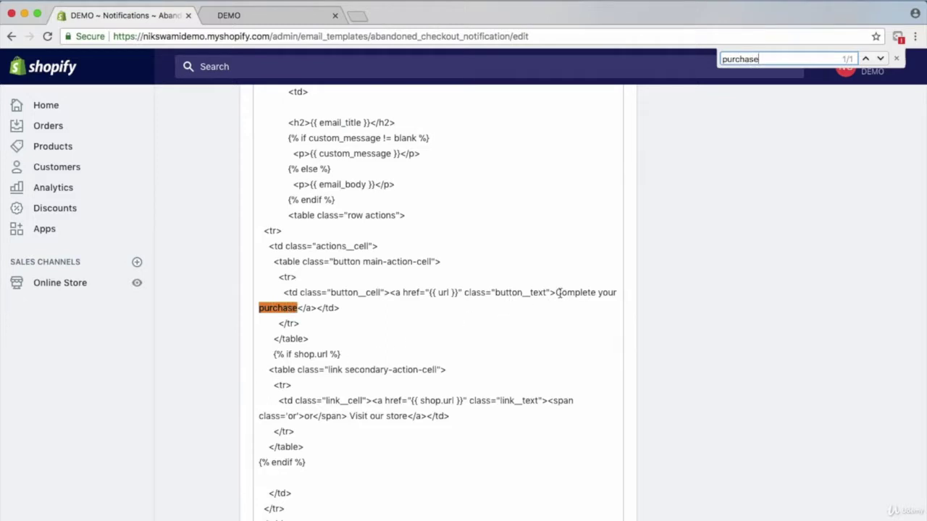
Replace the main button text "Complete your purchase" in the email body HTML with "Return to shopping cart"
left_click_drag(559, 292, 562, 298)
left_click(297, 306)
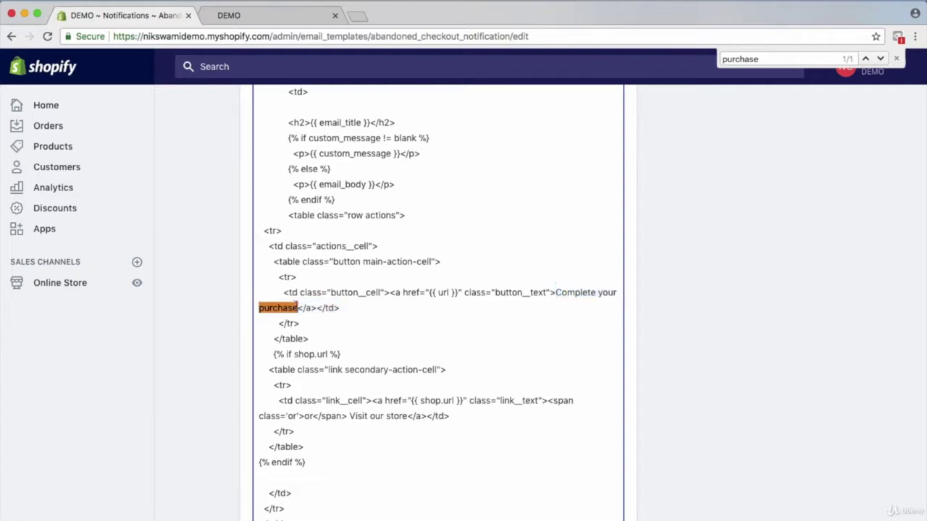
key("BackSpace")
key("BackSpace")
key("BackSpace")
key("BackSpace")
key("BackSpace")
key("BackSpace")
key("BackSpace")
key("BackSpace")
key("BackSpace")
key("BackSpace")
key("BackSpace")
key("BackSpace")
key("BackSpace")
key("BackSpace")
key("BackSpace")
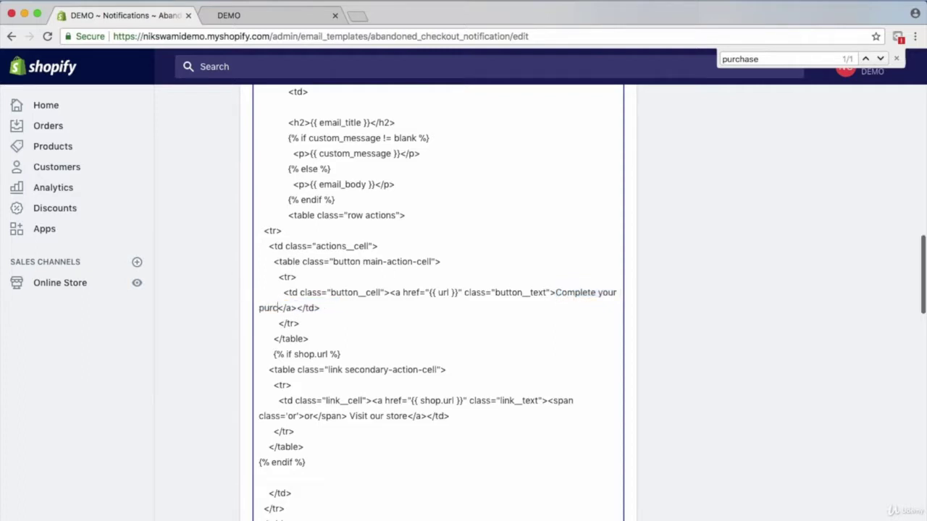
key("BackSpace")
key("BackSpace")
key("BackSpace")
key("BackSpace")
key("BackSpace")
key("BackSpace")
key("BackSpace")
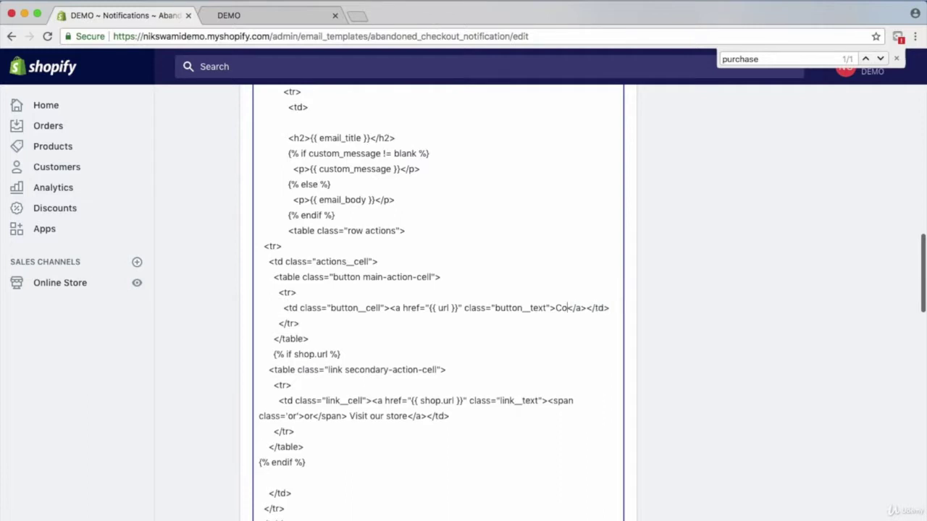
type("Return to ")
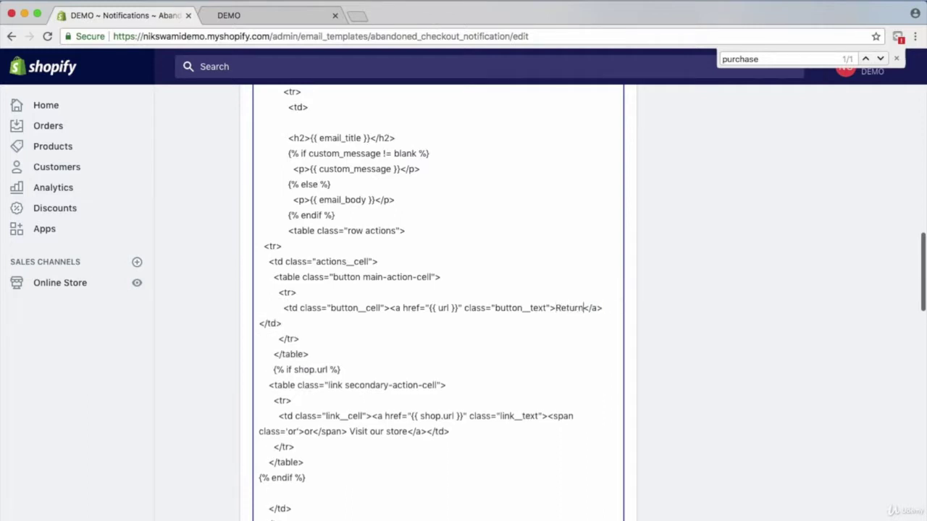
type("shopping ")
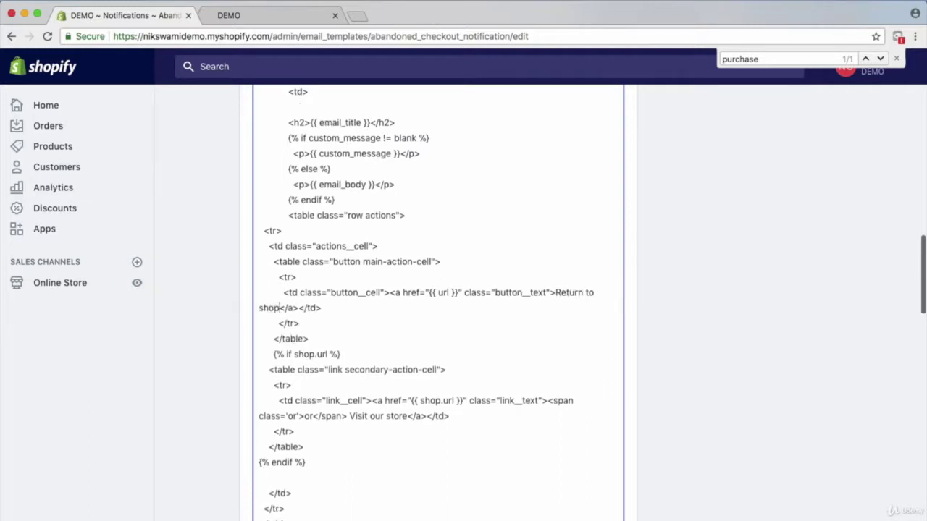
type("cart")
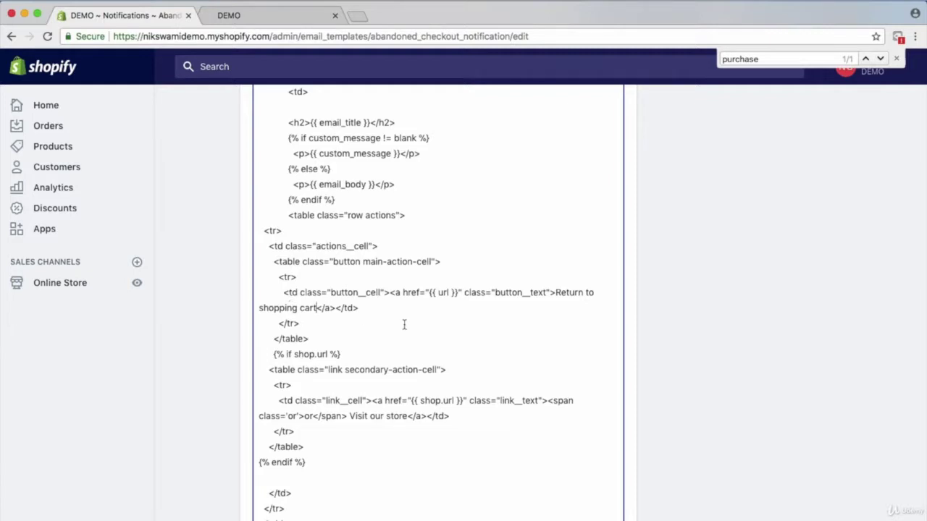
scroll(404, 324, "up", 10)
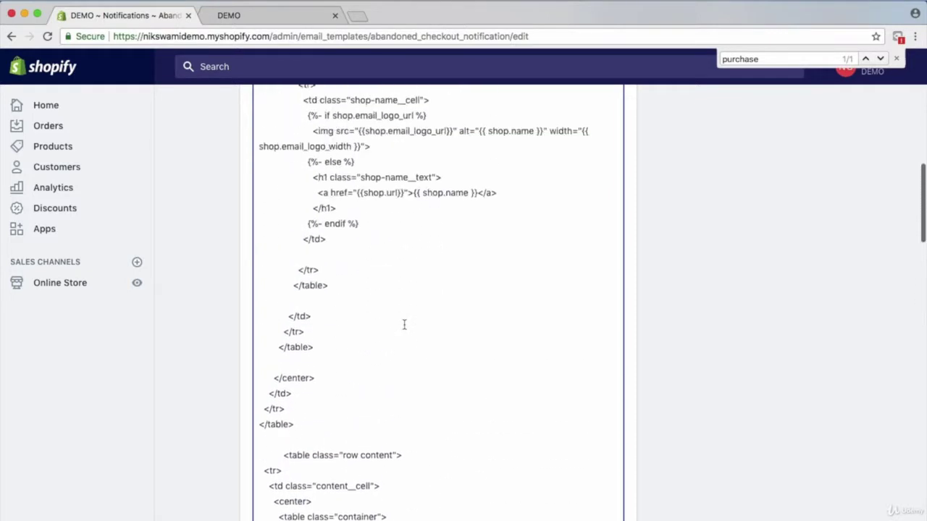
Preview the Abandoned checkout email to check the revised subject and main button text, and close the preview
left_click(896, 58)
scroll(497, 289, "up", 10)
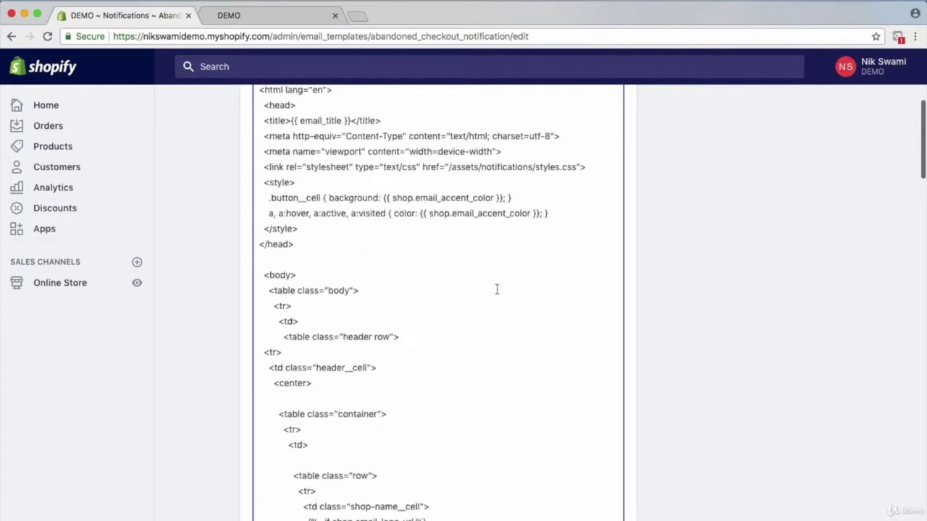
scroll(497, 290, "up", 2)
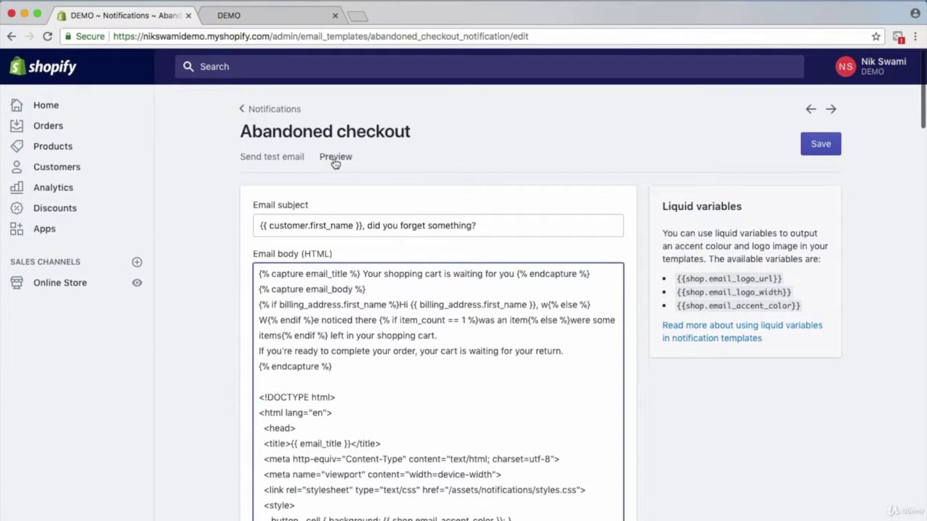
left_click(336, 158)
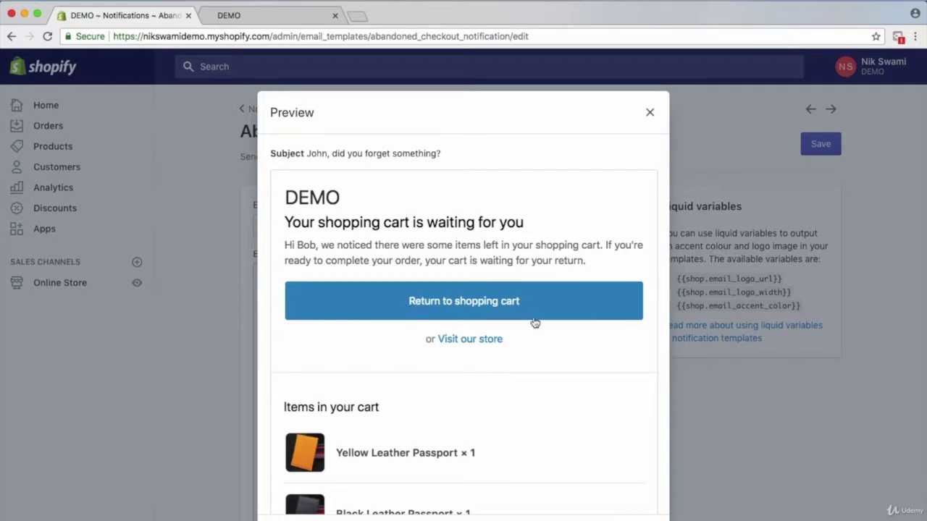
scroll(554, 366, "down", 2)
scroll(556, 368, "up", 2)
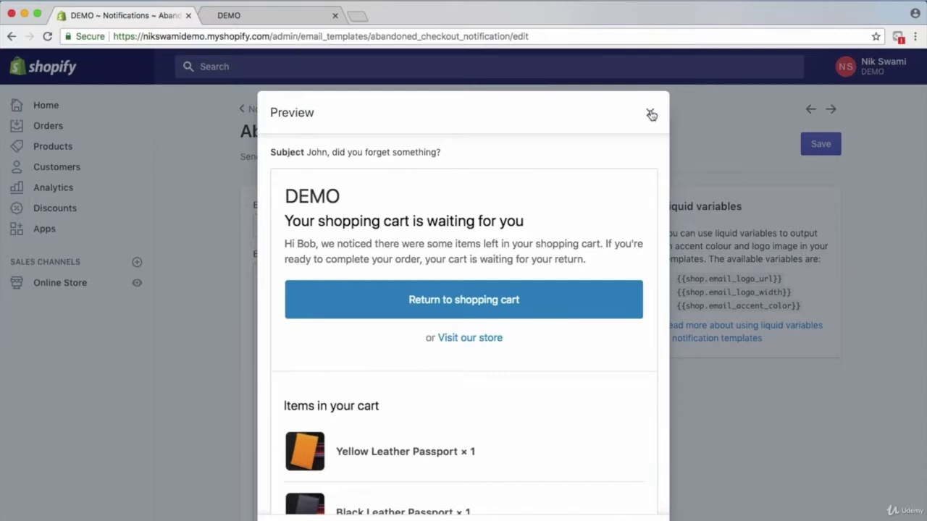
left_click(651, 115)
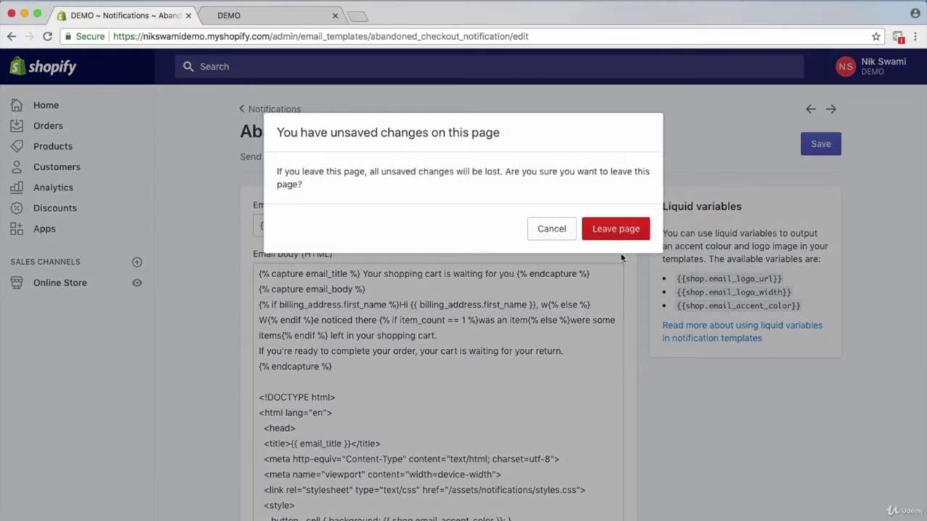
Leave the Abandoned checkout template without saving and open the Order confirmation notification from the store's notification settings
left_click(625, 230)
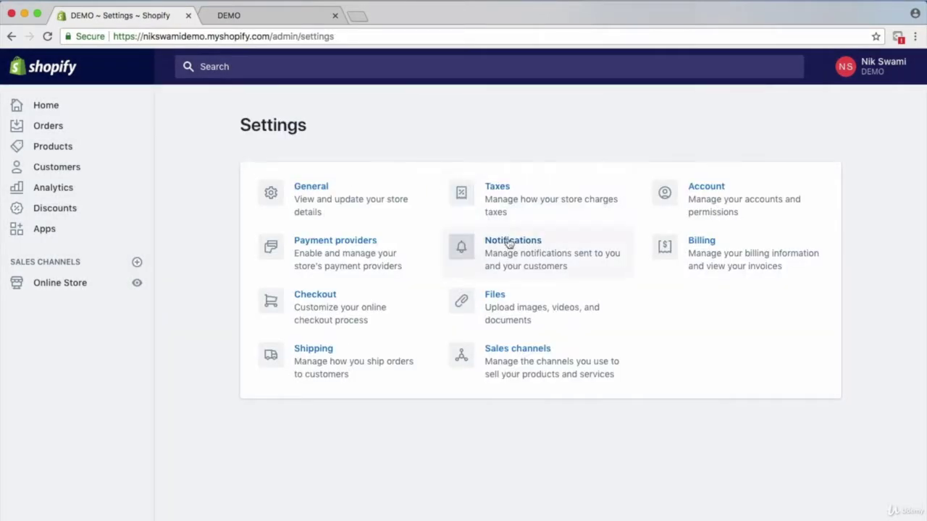
left_click(513, 246)
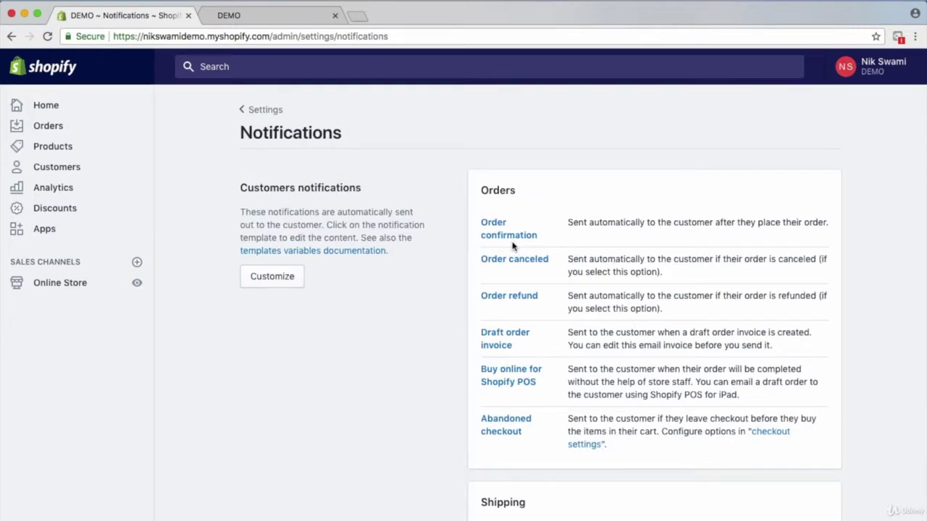
scroll(512, 246, "down", 1)
left_click(494, 193)
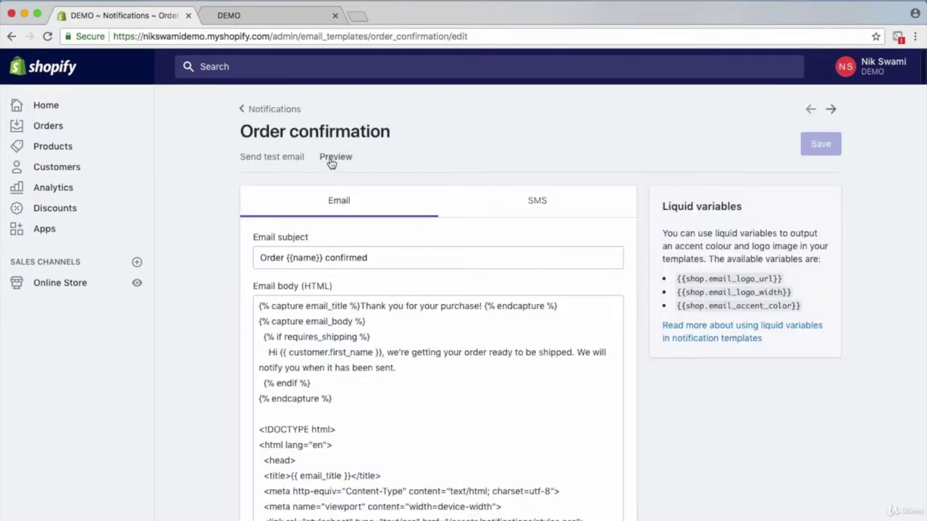
Preview the Order confirmation email and examine its greeting and shipping message in the email body HTML
left_click(331, 161)
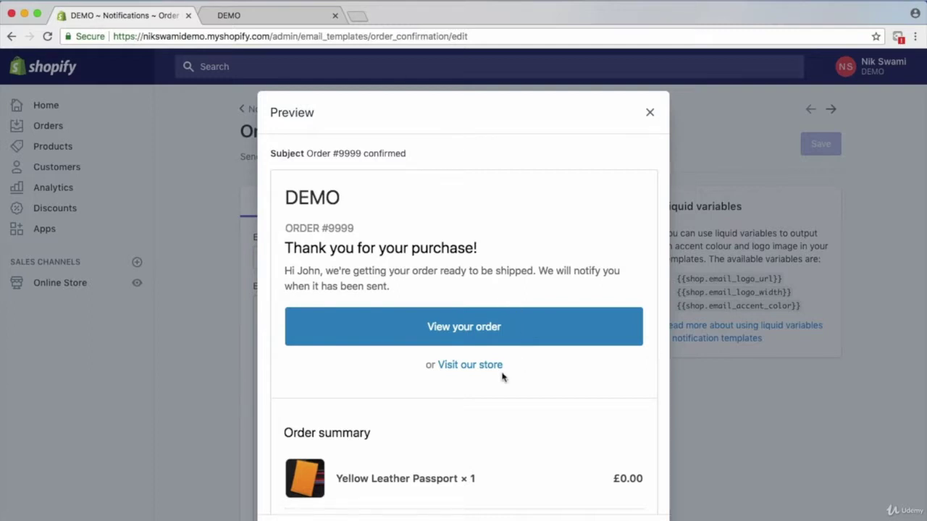
left_click(650, 113)
left_click(381, 336)
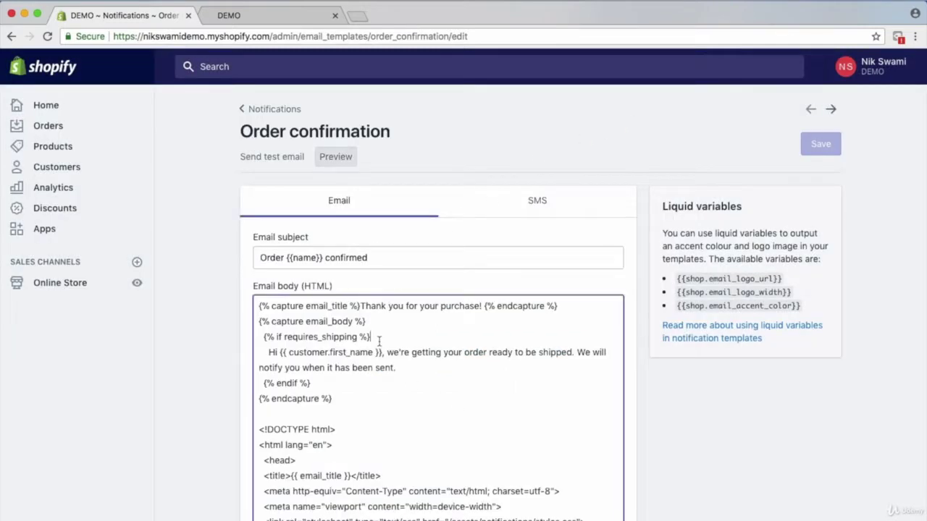
scroll(378, 339, "down", 2)
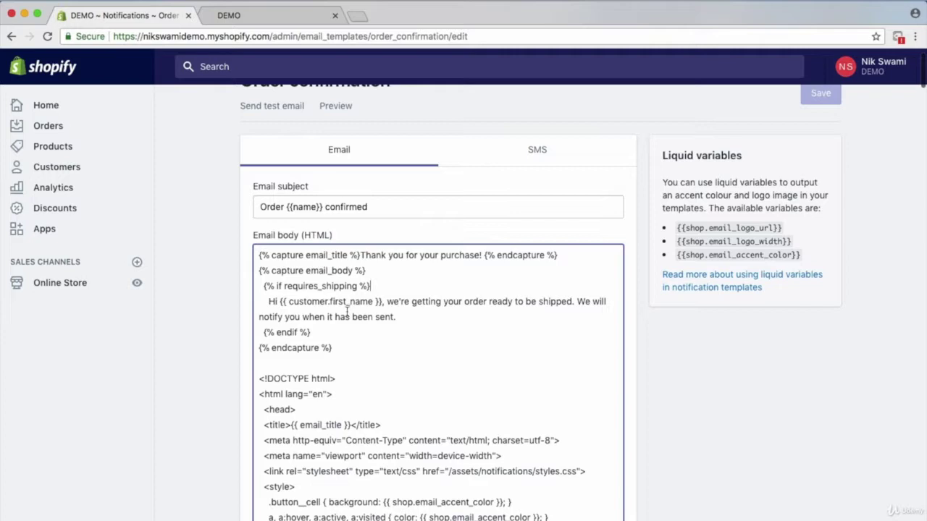
scroll(349, 311, "up", 2)
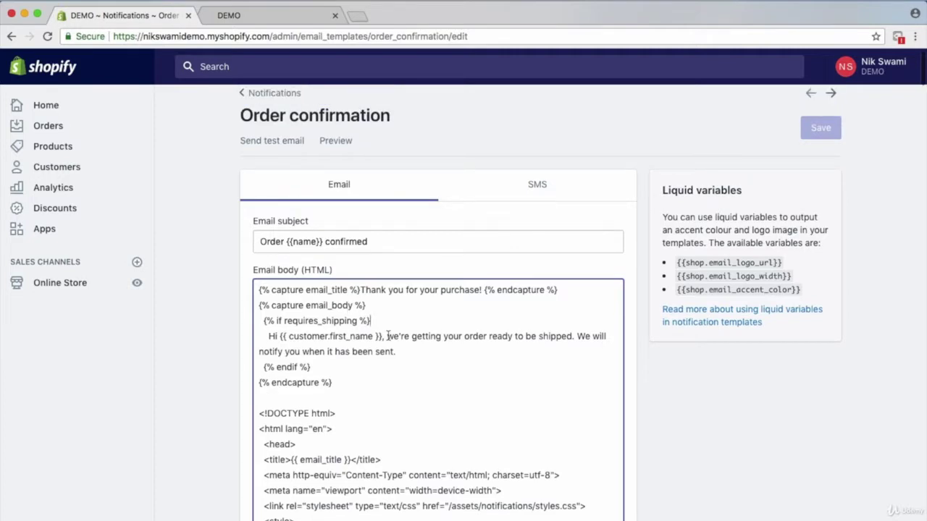
left_click_drag(387, 336, 426, 334)
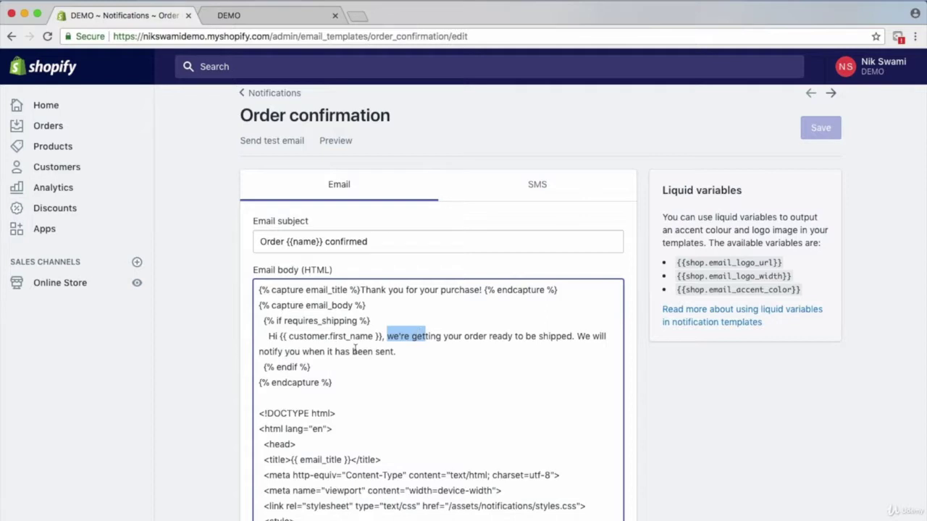
Add "For your next order, get a 10% discount by using the code: CODE" after "notify you when it has been sent." in the email body
left_click(398, 352)
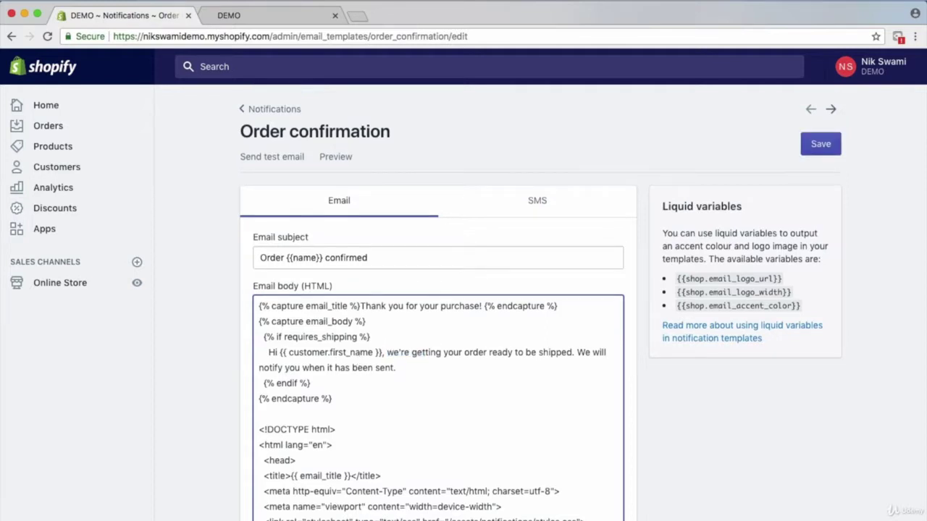
type("For your next order, ge")
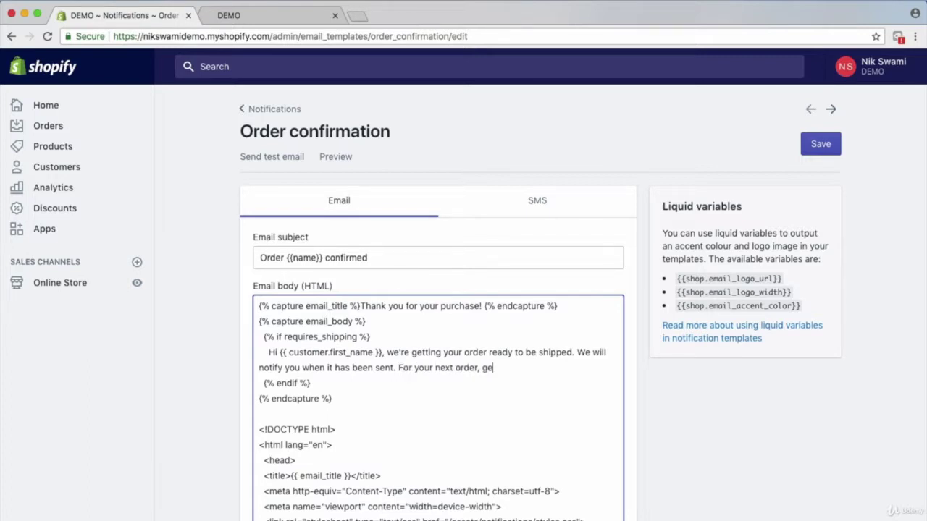
type("t a 10% discount by us")
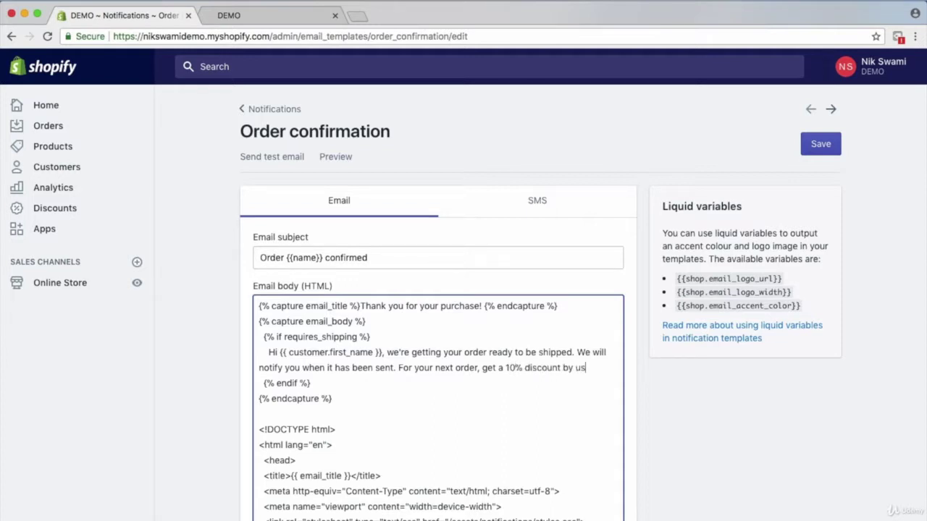
type("ing the code:")
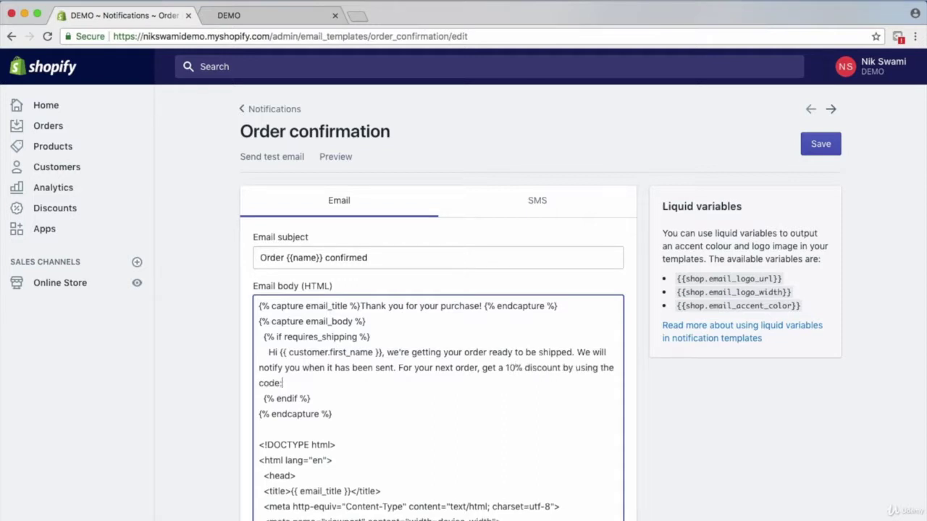
type(" CODE")
Preview the Order confirmation email to check the added discount sentence, and close the preview
left_click(327, 160)
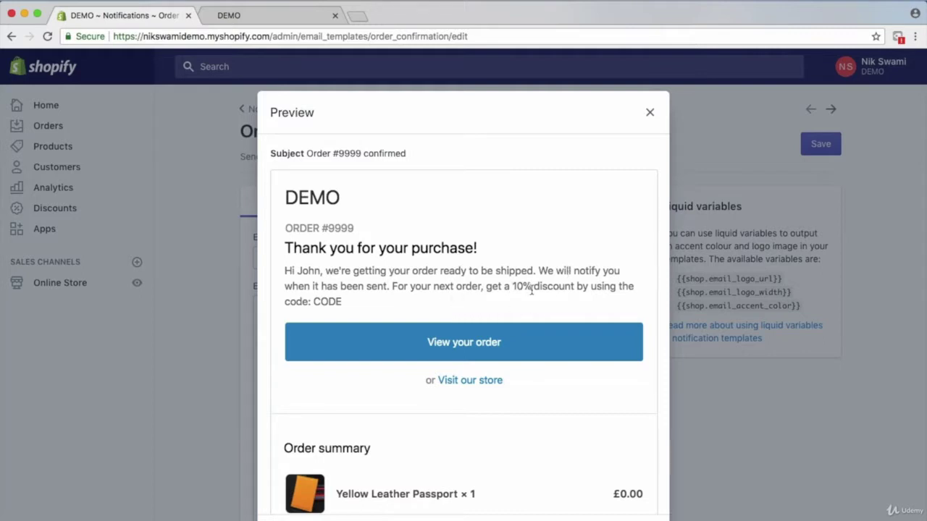
scroll(530, 291, "down", 2)
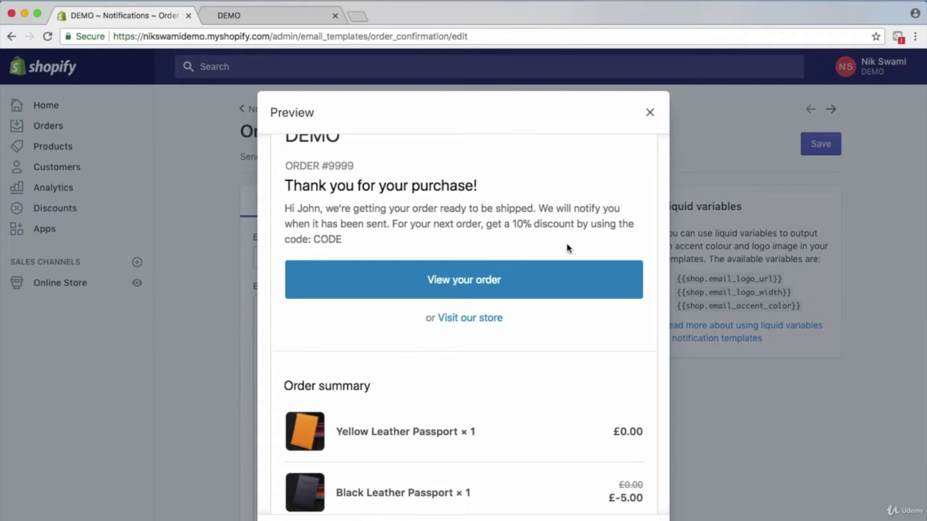
scroll(570, 248, "up", 2)
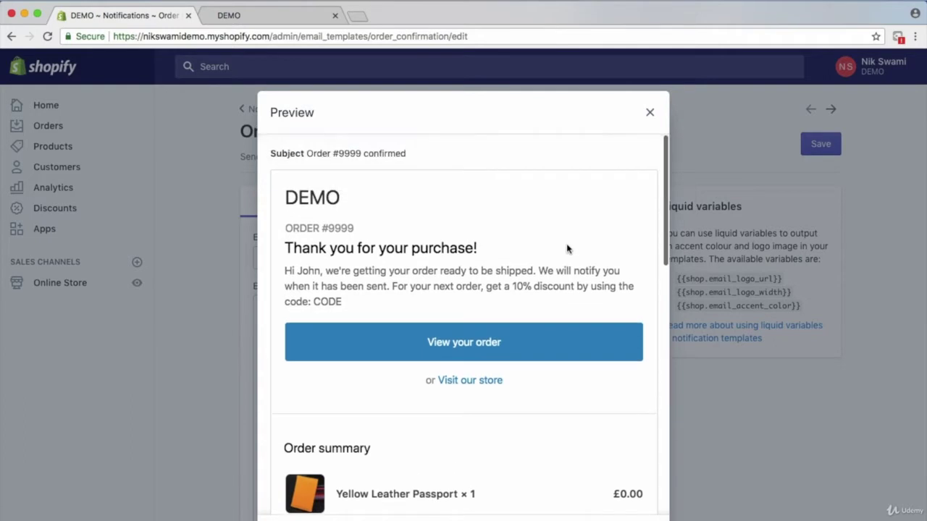
left_click(651, 113)
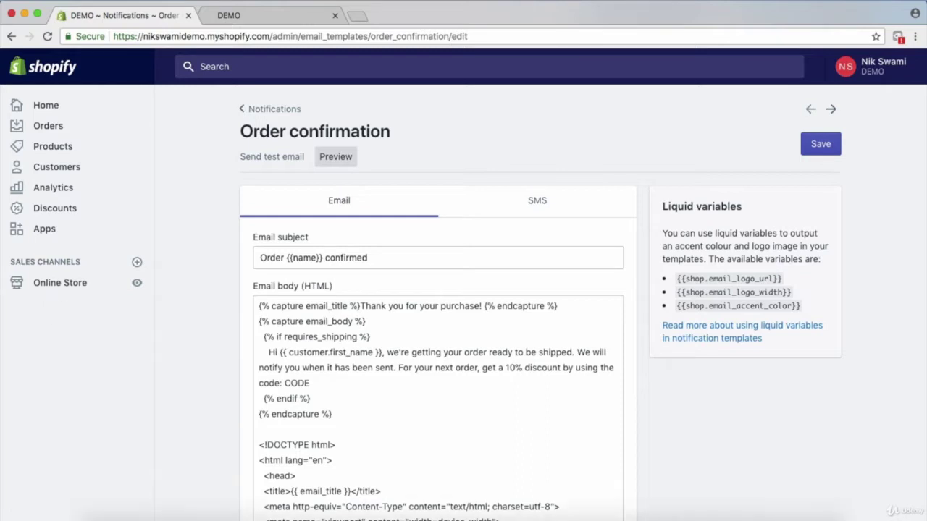
Discard the unsaved Order confirmation changes and open the Shipping confirmation notification from the store's notification settings
left_click(50, 507)
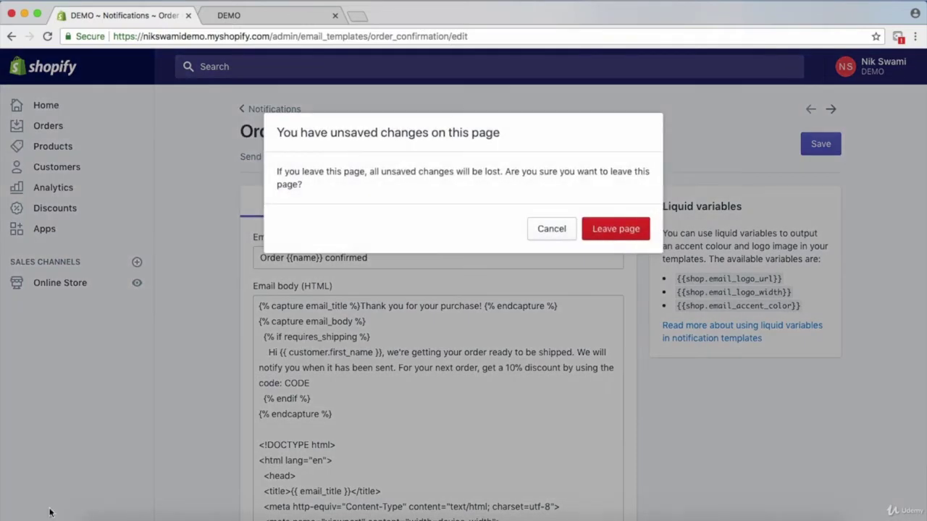
left_click(614, 239)
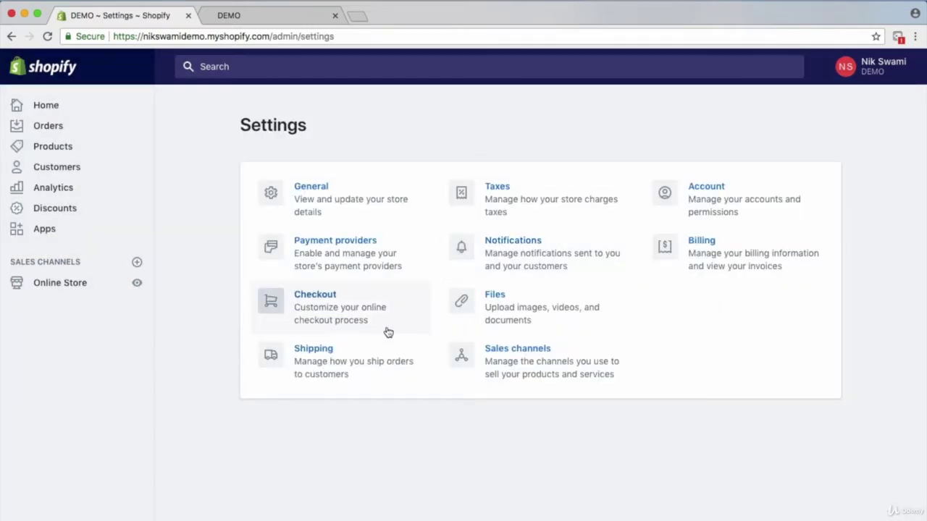
left_click(503, 244)
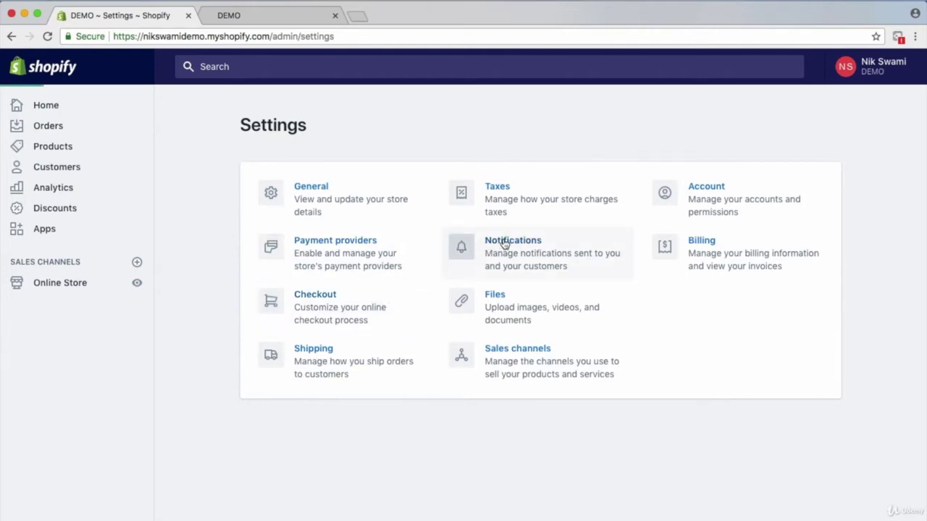
scroll(471, 449, "down", 5)
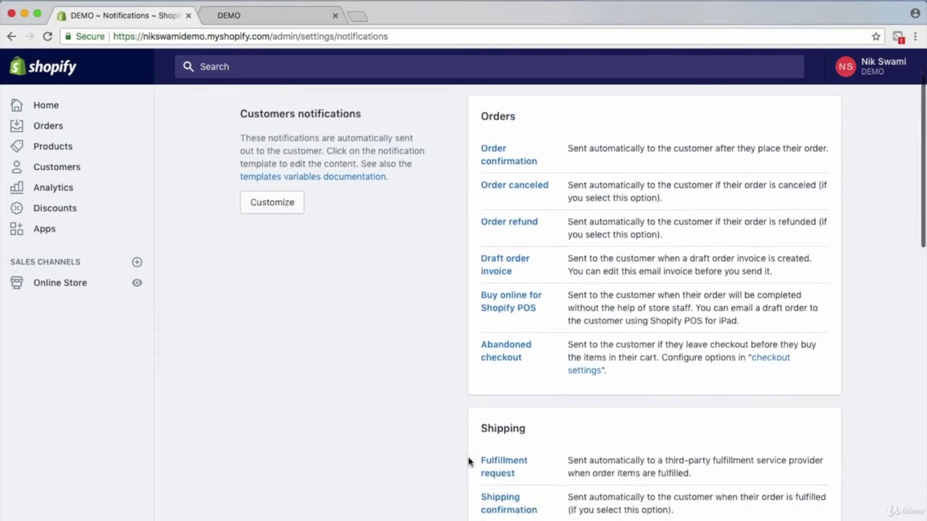
scroll(468, 462, "down", 1)
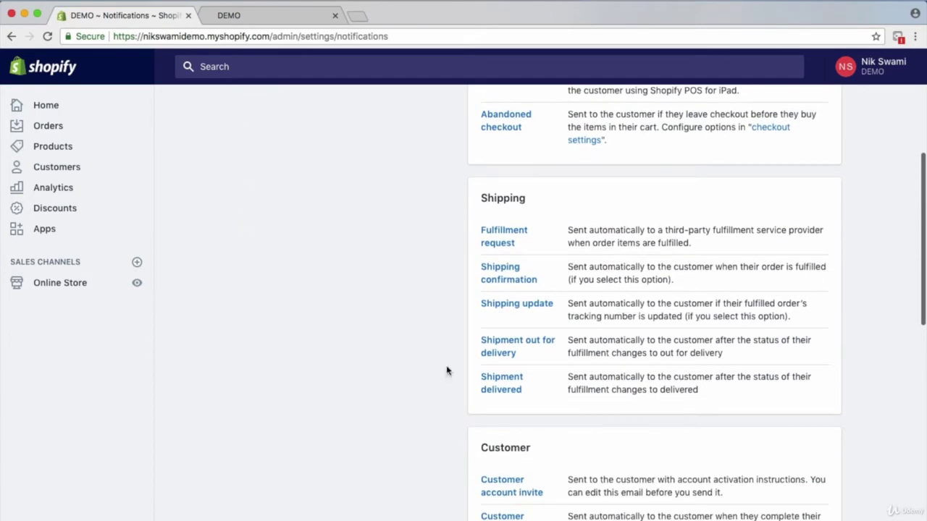
left_click(498, 283)
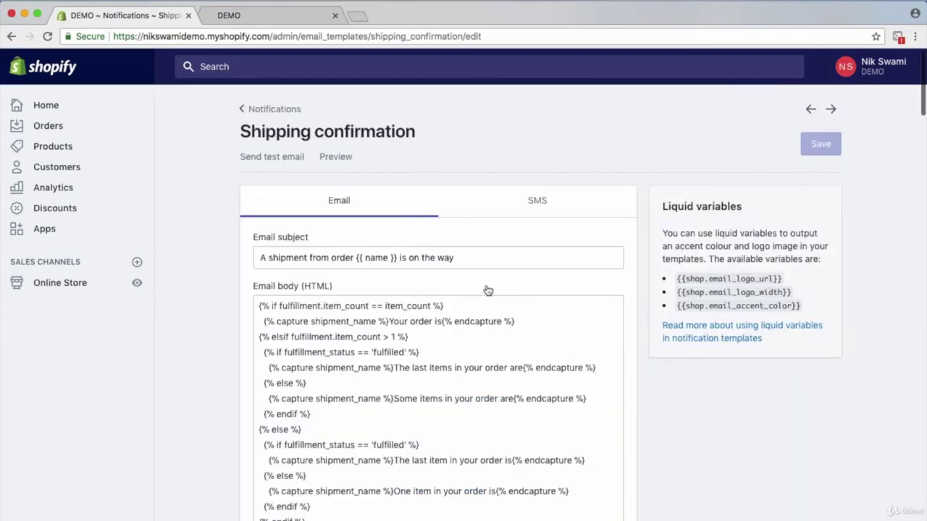
Preview the Shipping confirmation email and look through its message and shipment items
left_click(343, 160)
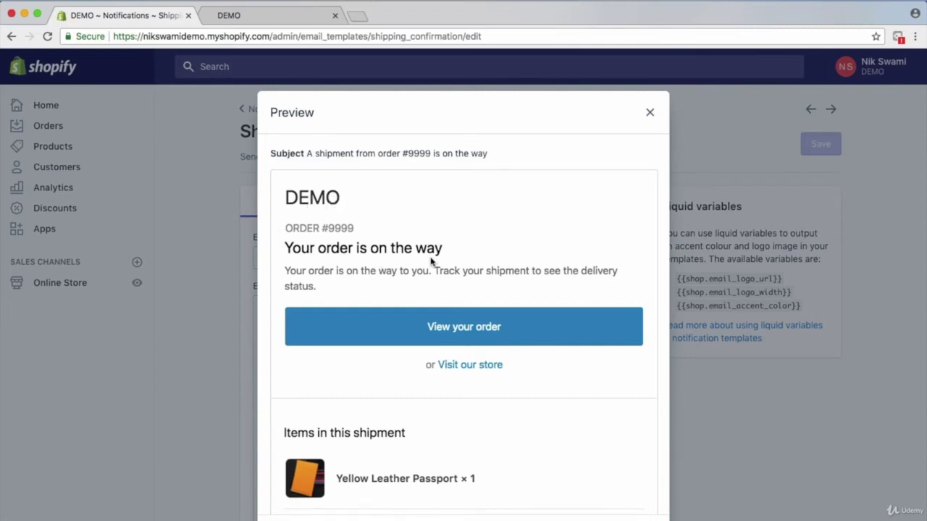
scroll(430, 262, "down", 3)
scroll(431, 262, "up", 3)
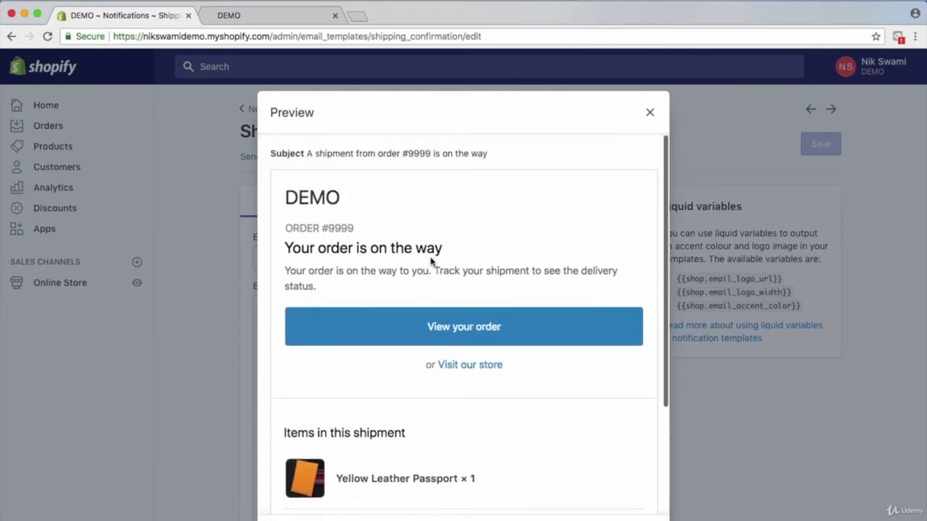